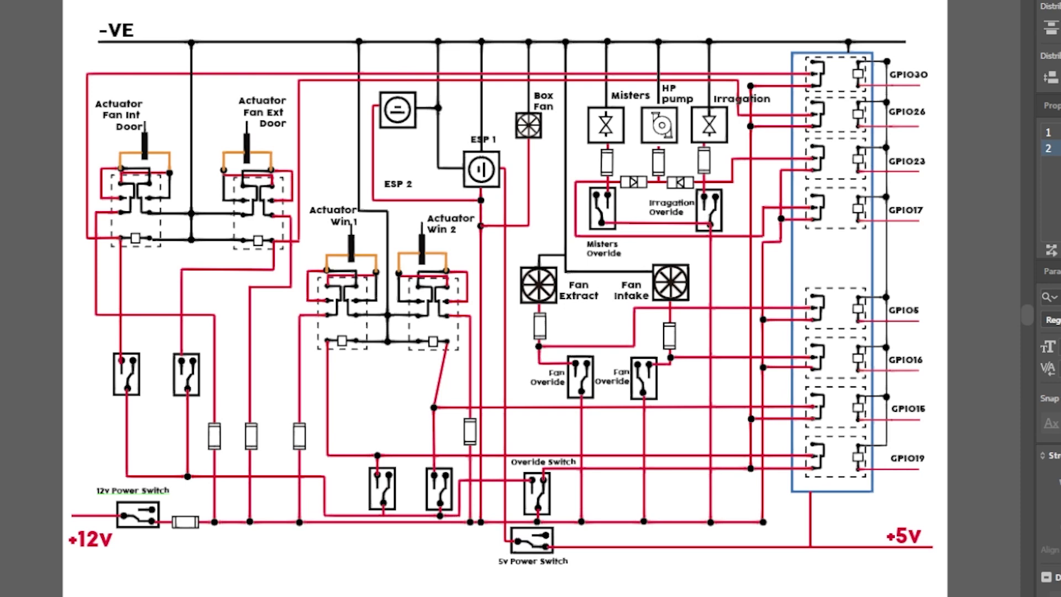
Step: Deselect the 12v Power Switch label and pan across to view the ESP32 sensor artboard
left_click(525, 586)
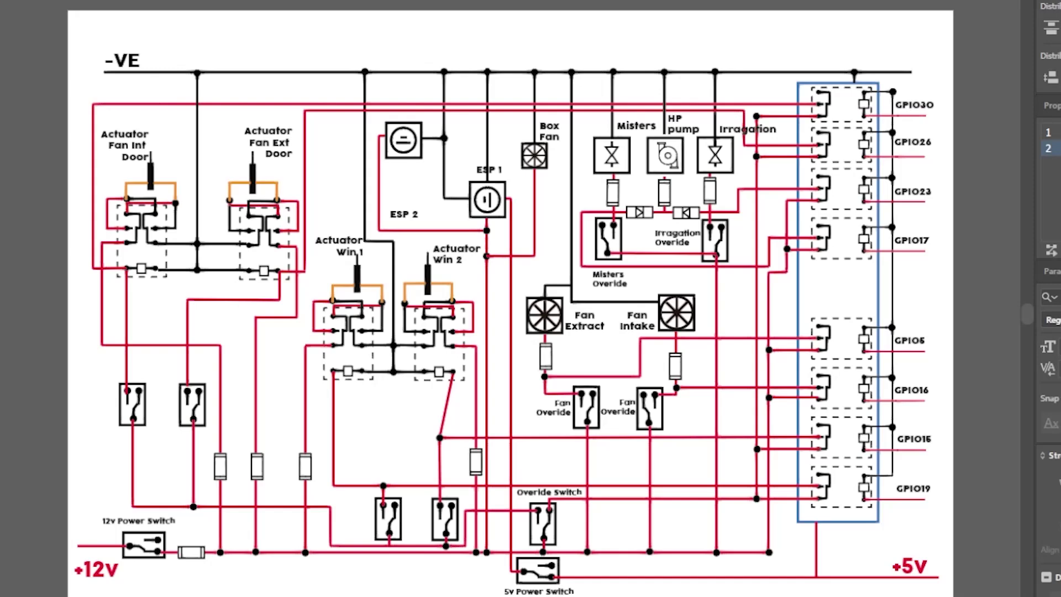
scroll(695, 594, "down", 1)
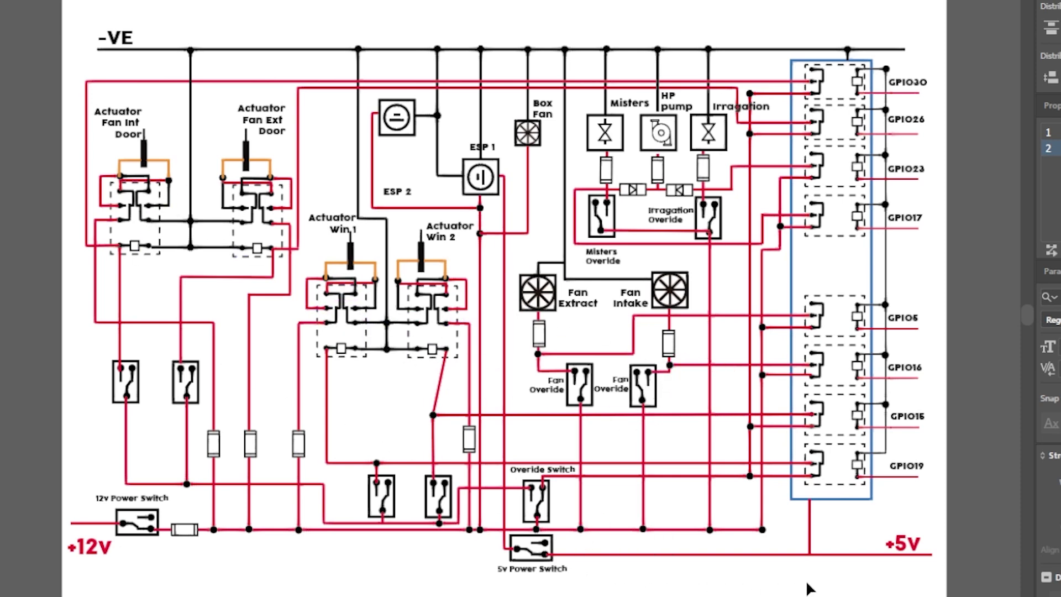
left_click_drag(803, 581, 529, 499)
scroll(529, 499, "right", 10)
scroll(529, 499, "up", 2)
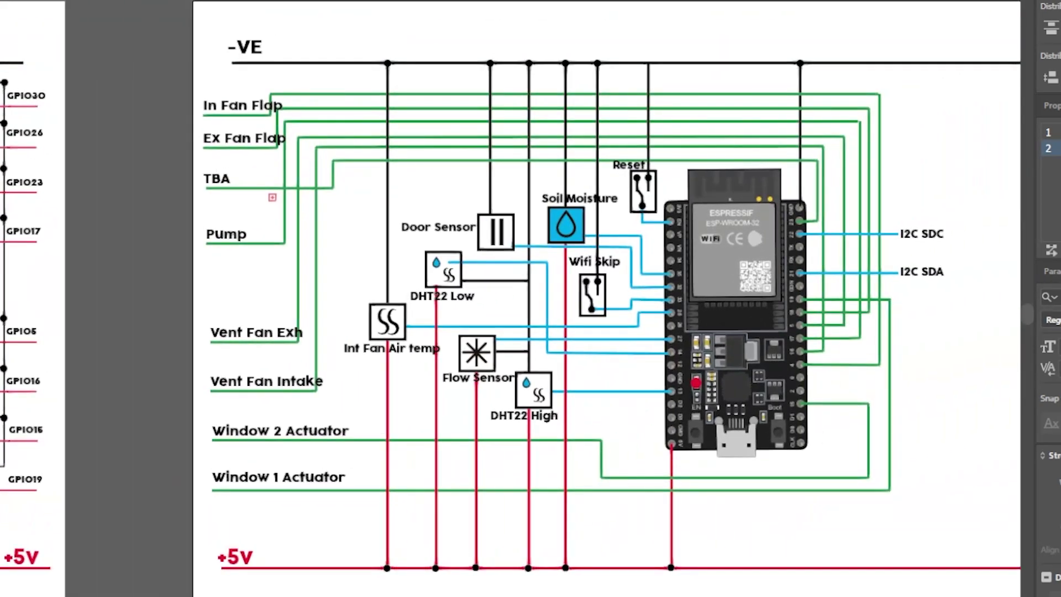
scroll(817, 580, "left", 13)
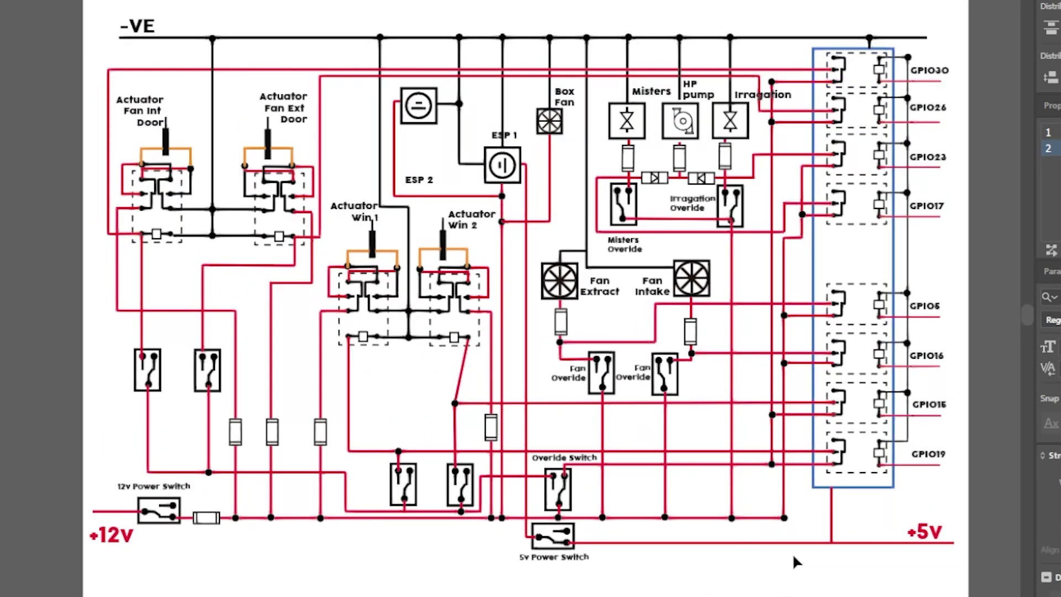
scroll(830, 564, "right", 1)
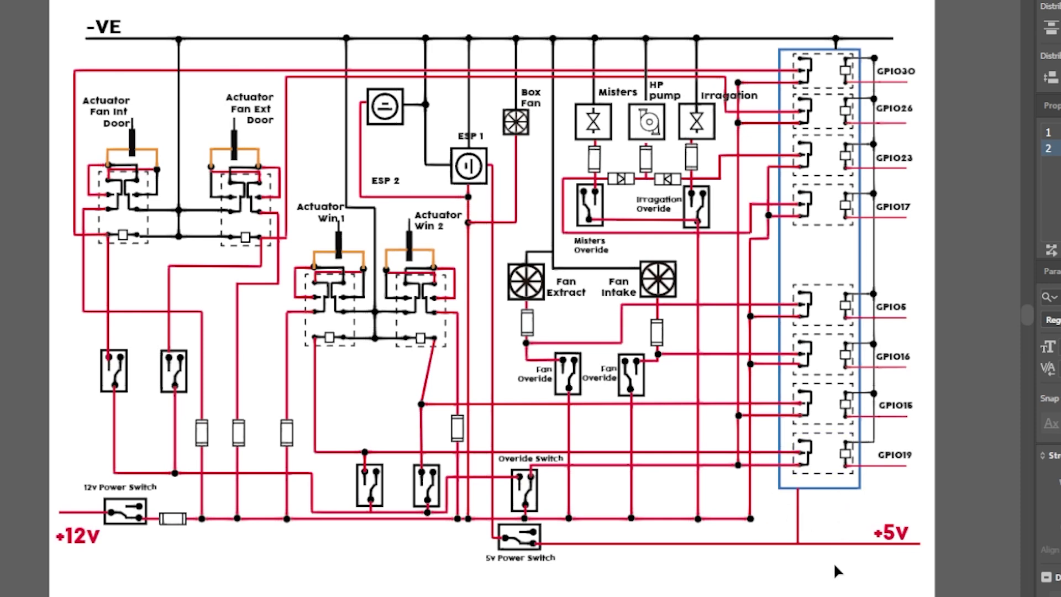
scroll(834, 552, "up", 1)
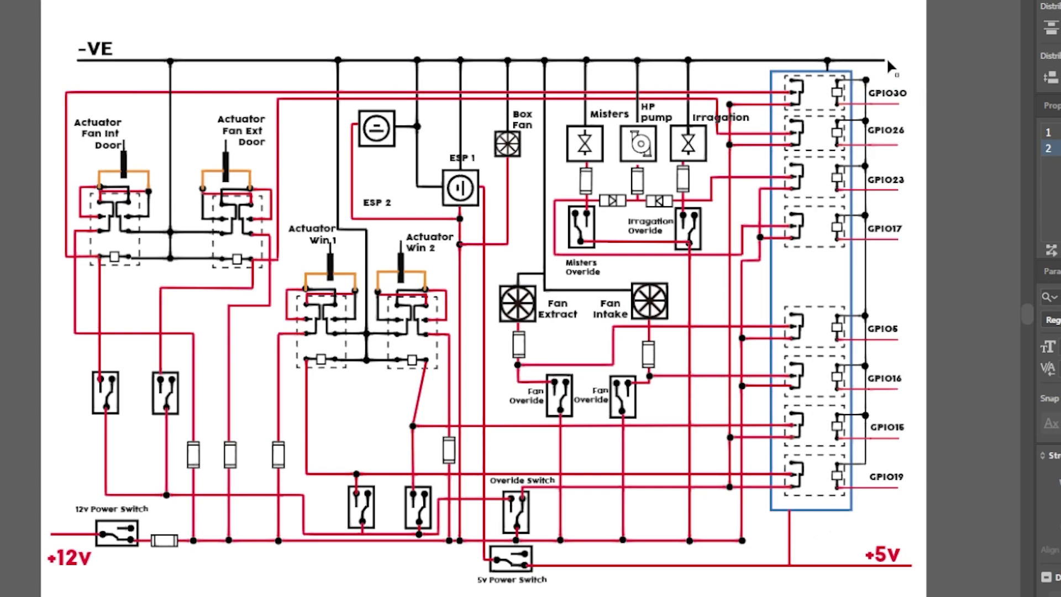
scroll(811, 561, "right", 5)
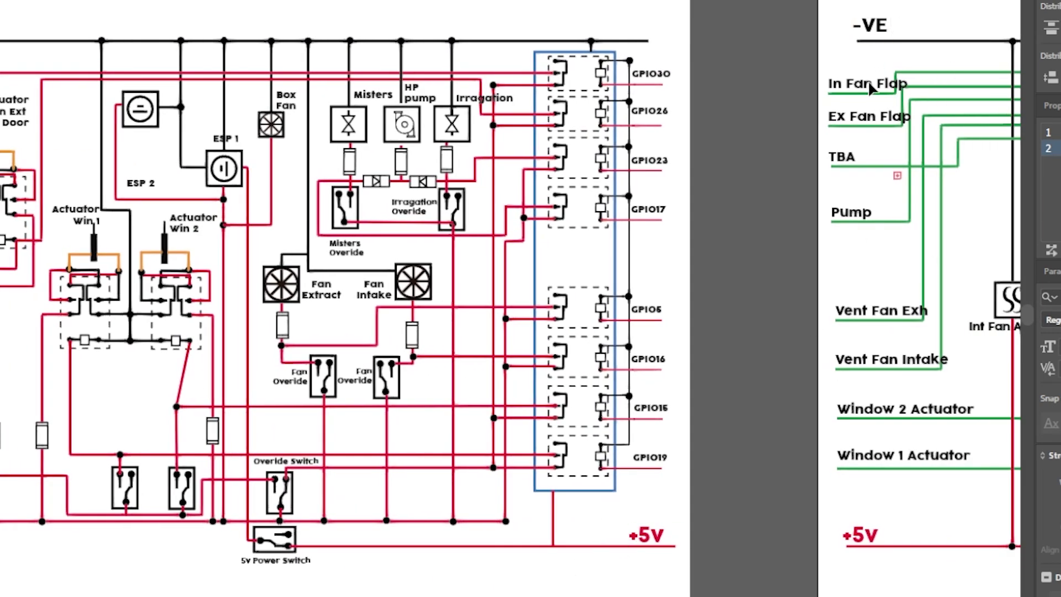
scroll(544, 592, "left", 5)
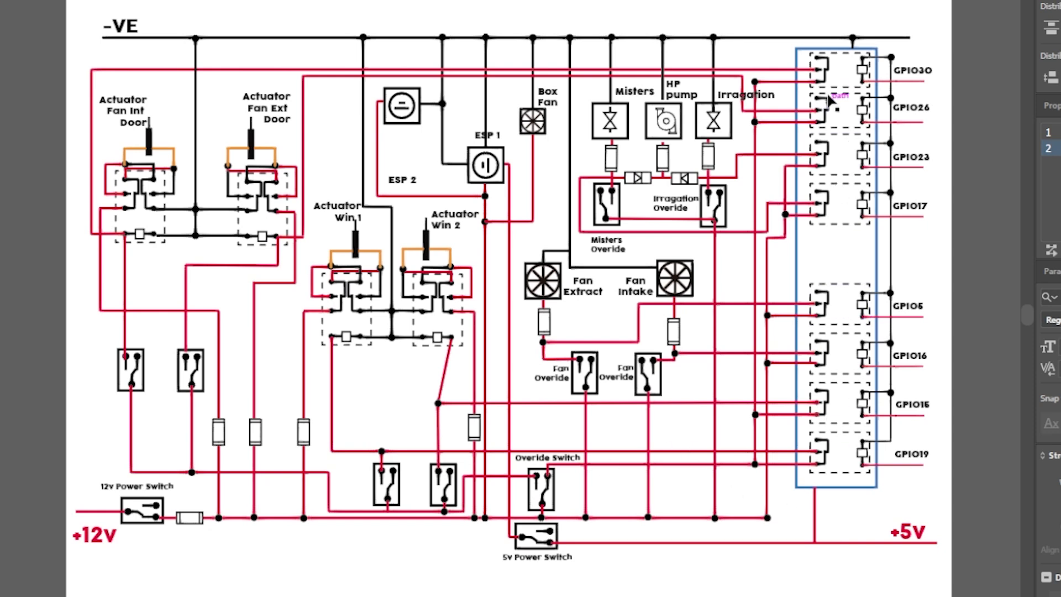
Step: Select the GPIO19 relay group and recentre the relay diagram on screen
left_click(840, 471)
scroll(815, 575, "right", 5)
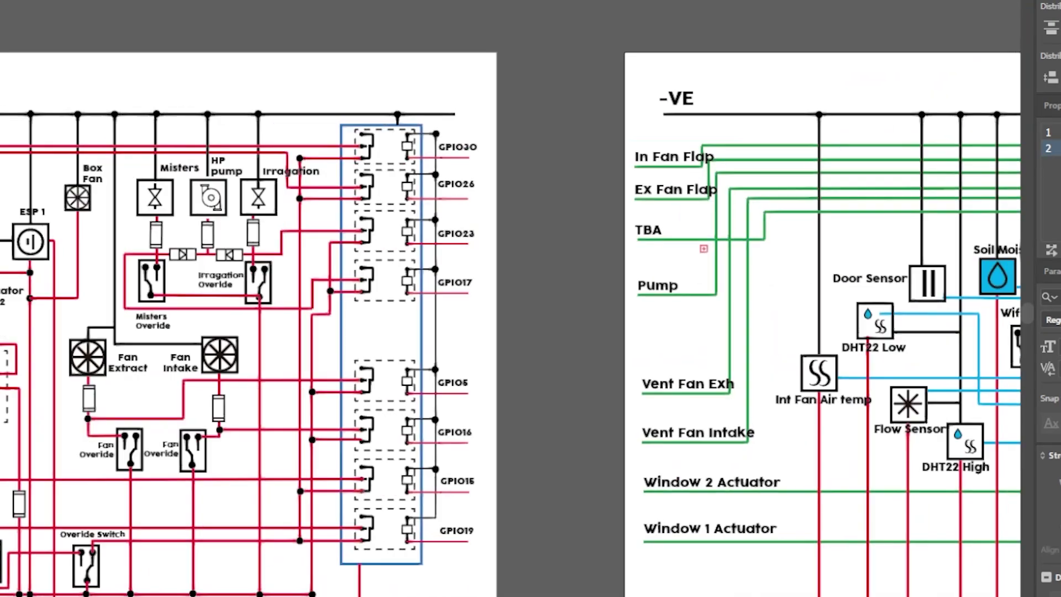
scroll(816, 576, "down", 2)
scroll(815, 576, "left", 5)
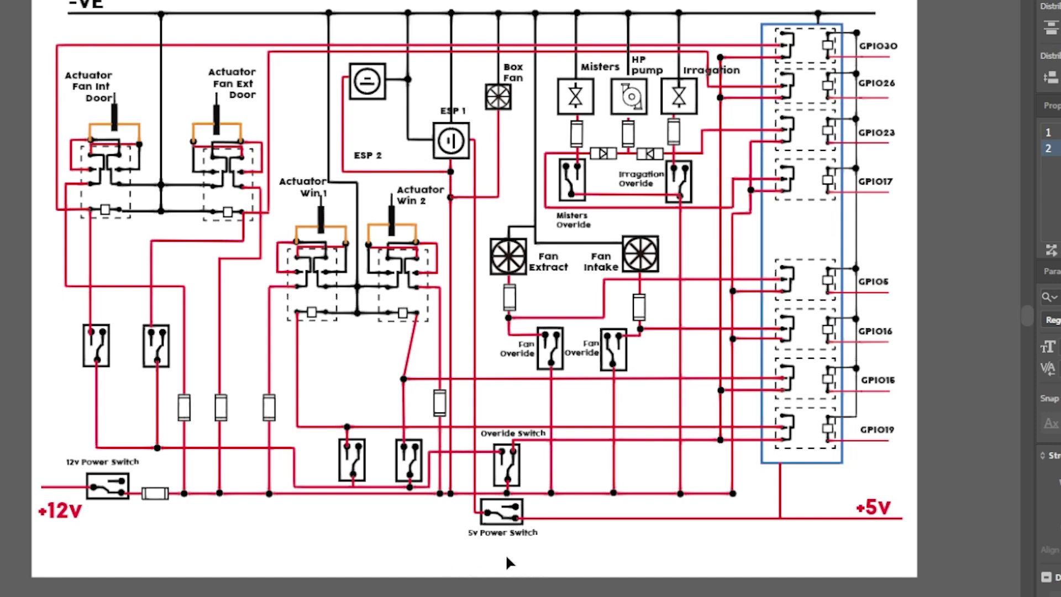
left_click_drag(505, 554, 548, 563)
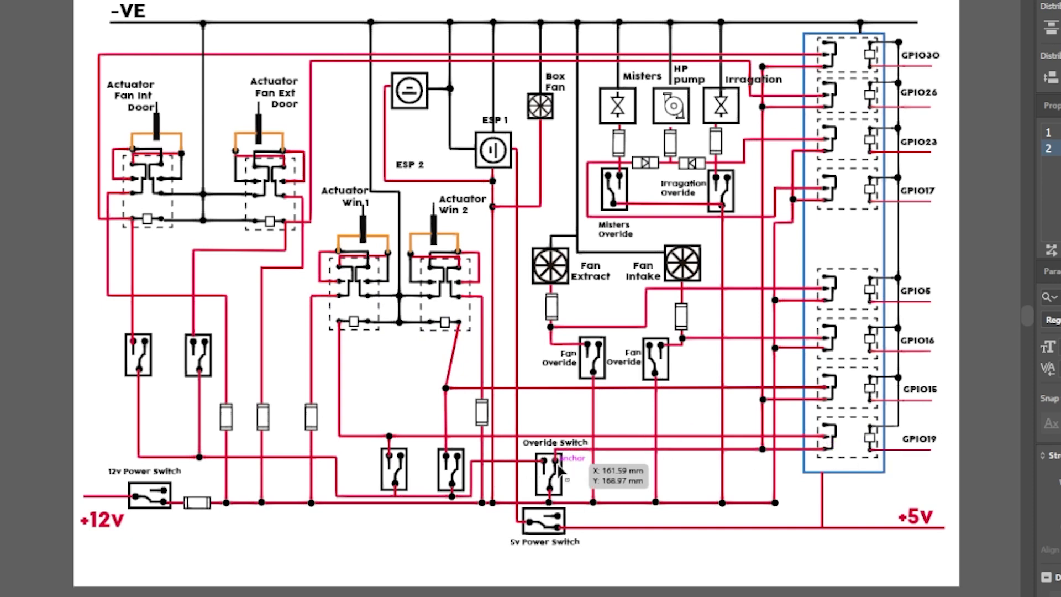
Step: Draw a red wire from the Overide Switch to the GPIO19 line, then extend it to the junction node
left_click_drag(554, 458, 785, 456)
left_click(838, 420)
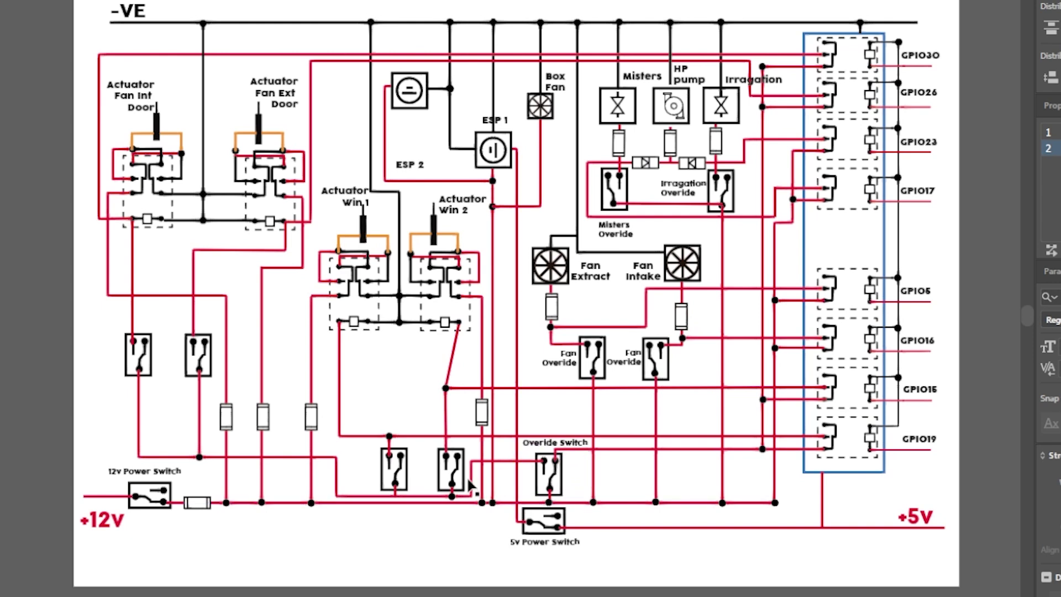
left_click(452, 496)
Step: Delete the Misters valve, the Irragation valve box and the black wires above them
left_click(637, 127)
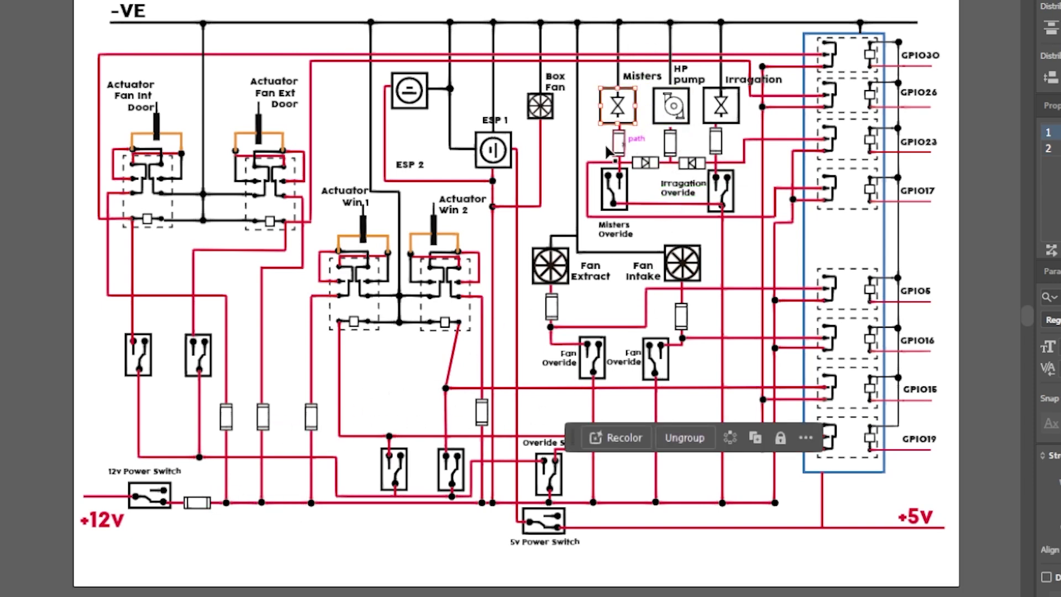
key("Delete")
left_click(619, 61)
key("Delete")
scroll(729, 56, "up", 5, "alt")
left_click(707, 202)
key("Delete")
left_click(706, 100)
key("Delete")
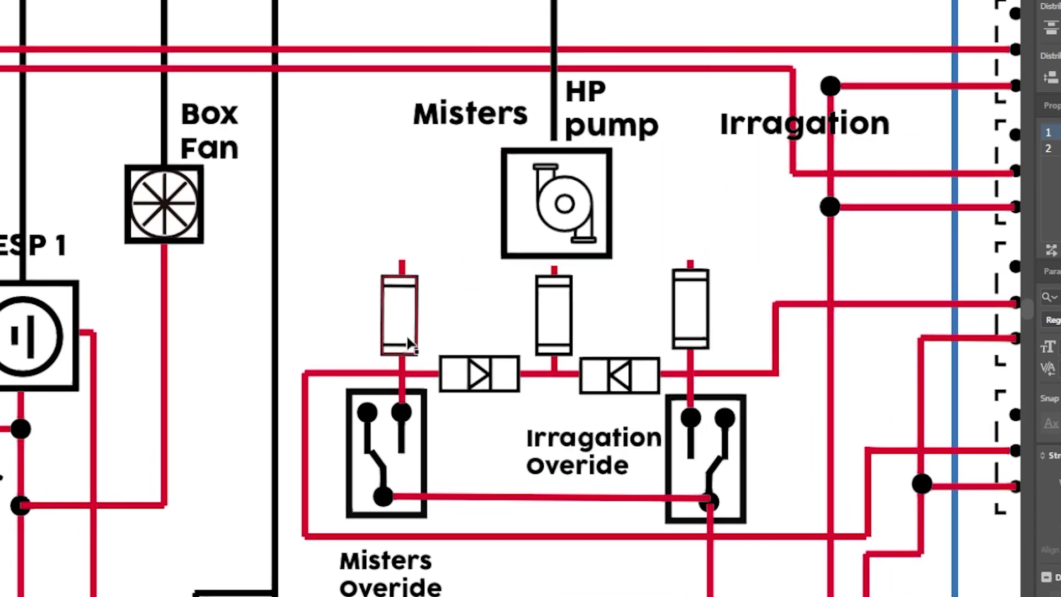
Step: Delete both check-valve symbols, the Misters Overide switch, and the left fuse with its red wire
left_click(478, 374)
key("Delete")
left_click(619, 376)
key("Delete")
left_click(426, 438)
key("Delete")
left_click(399, 315)
key("Delete")
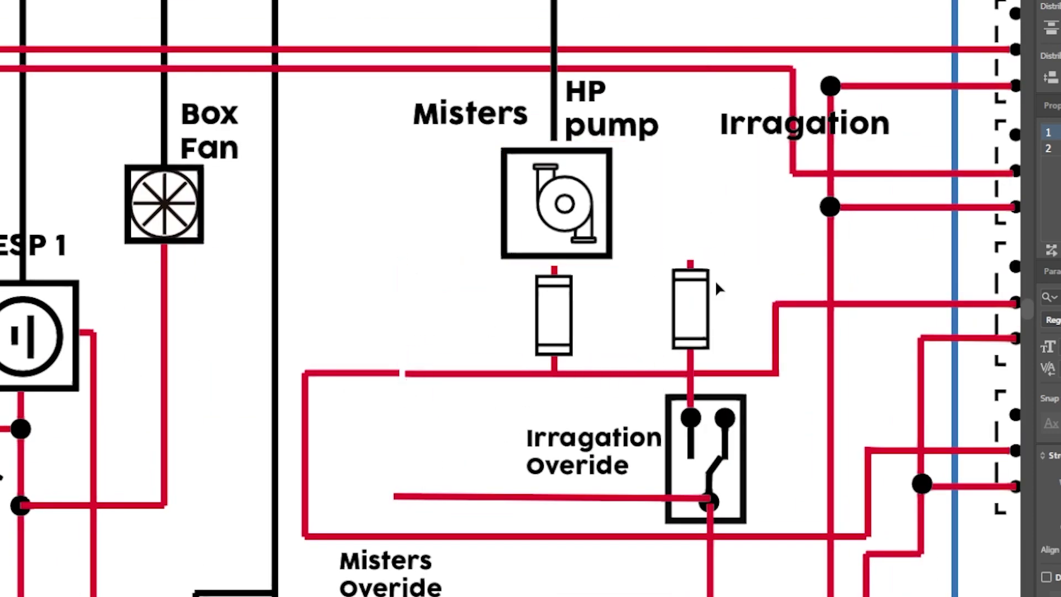
scroll(582, 428, "down", 1)
left_click(701, 288)
key("Delete")
Step: Move the Irragation Overide label left and delete the wire pieces left of the fuse
left_click(612, 414)
left_click_drag(611, 413, 430, 409)
left_click(691, 522)
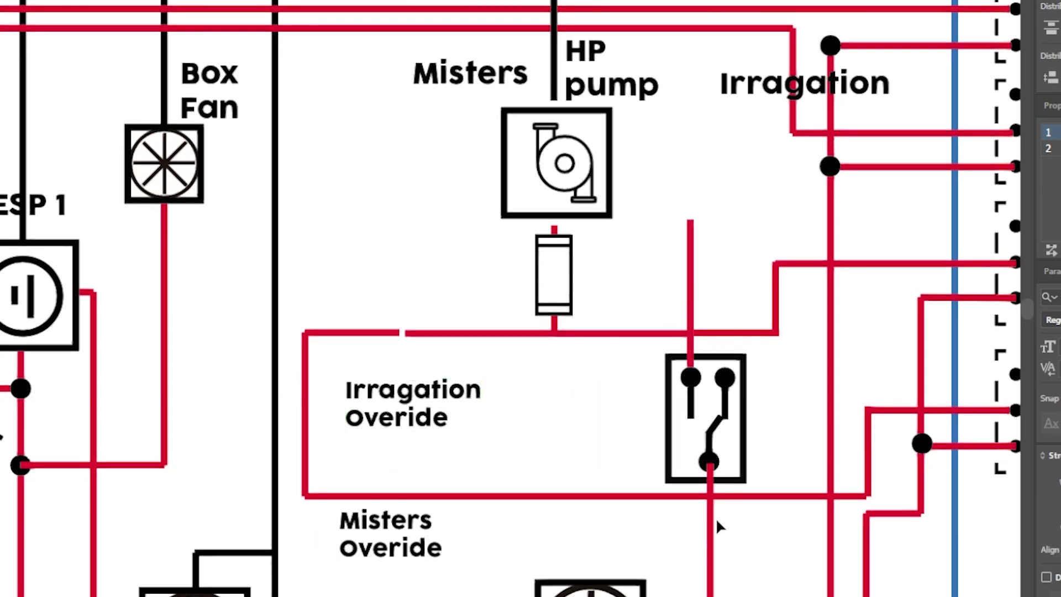
left_click_drag(691, 522, 452, 569)
scroll(730, 431, "left", 3)
scroll(730, 432, "down", 1)
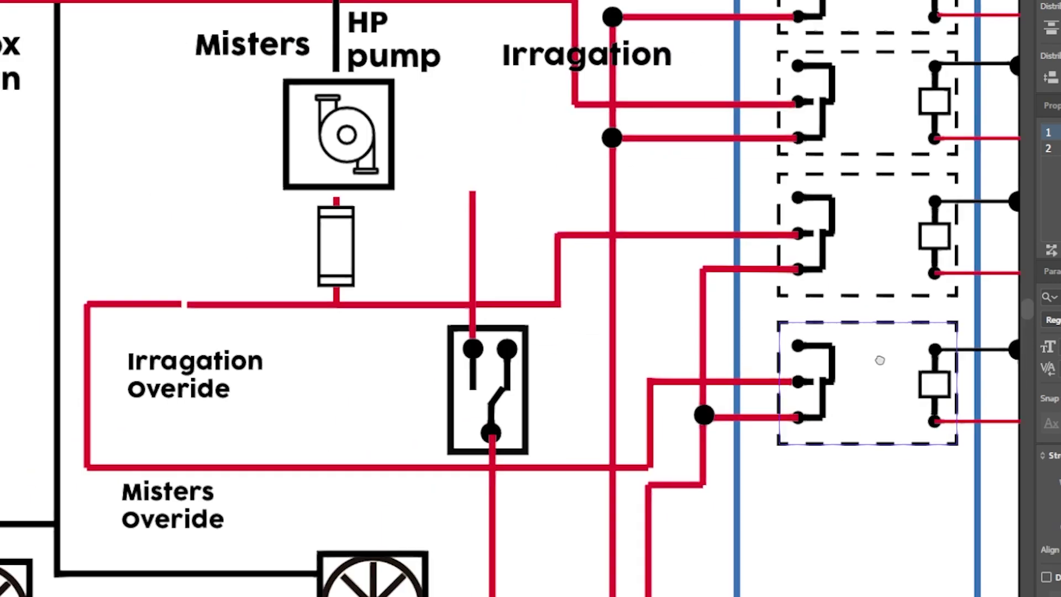
left_click(378, 290)
key("Delete")
left_click(223, 289)
key("Delete")
Step: Reroute the fuse wires to the Irragation Overide switch and copy a junction dot onto the join
left_click_drag(161, 452, 410, 452)
left_click_drag(410, 290, 410, 451)
left_click_drag(548, 178, 548, 332)
left_click(763, 219)
key("Delete")
left_click_drag(631, 288, 547, 288)
left_click_drag(779, 399, 379, 277, "alt")
scroll(503, 313, "up", 1, "alt")
scroll(654, 535, "down", 2)
scroll(661, 517, "up", 2)
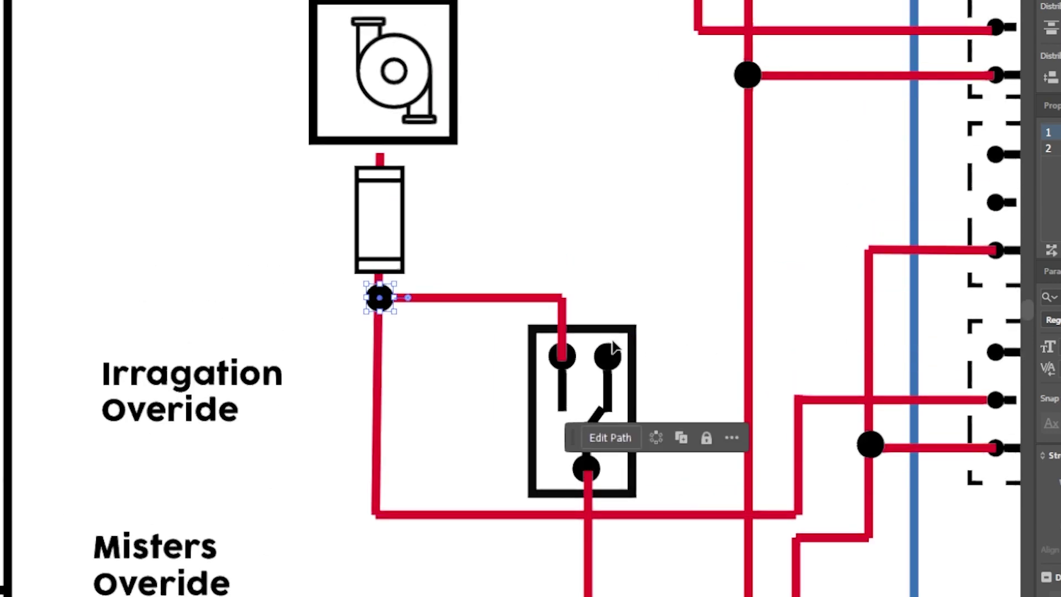
scroll(661, 509, "down", 3, "alt")
left_click(598, 329)
Step: Delete the standalone Irragation label and the Misters Overide label
scroll(672, 232, "down", 1)
left_click(672, 235)
key("Delete")
scroll(652, 478, "down", 3)
scroll(475, 314, "up", 2)
left_click_drag(475, 315, 632, 264)
left_click(479, 375)
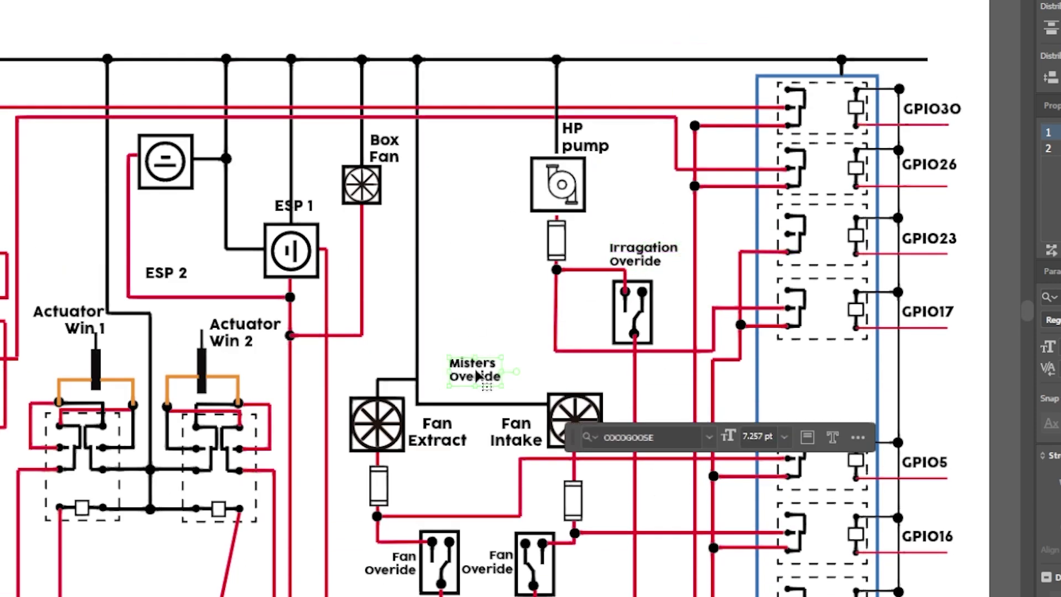
key("Delete")
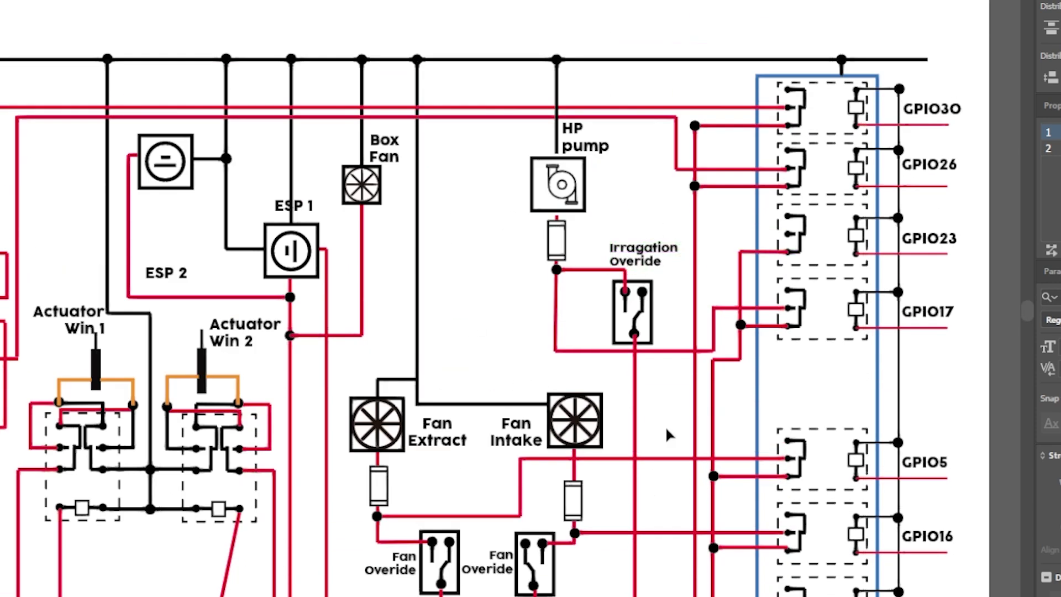
scroll(663, 431, "down", 2)
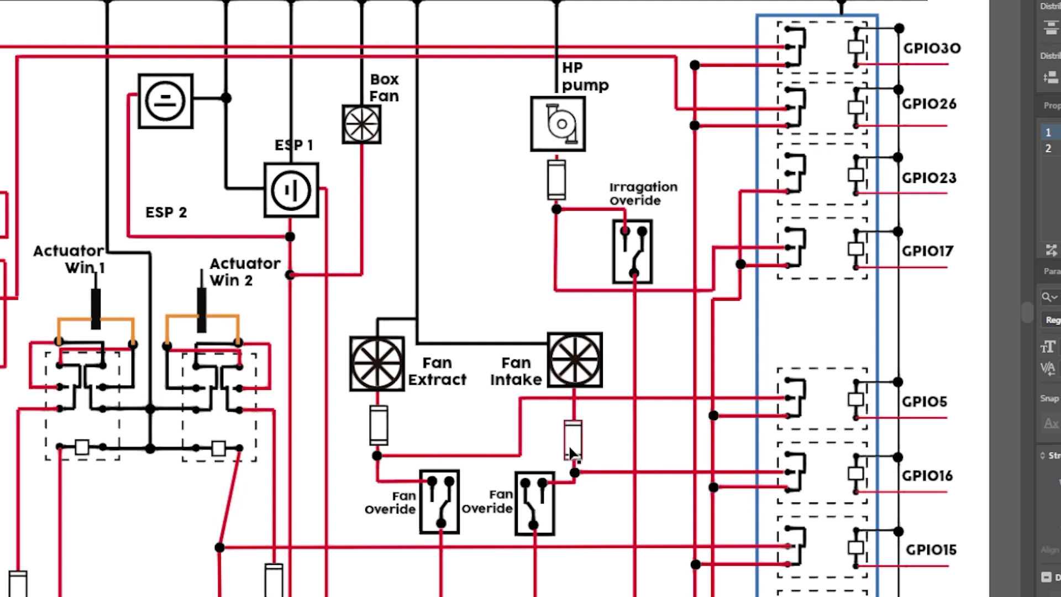
scroll(572, 450, "down", 3)
scroll(584, 440, "down", 2, "alt")
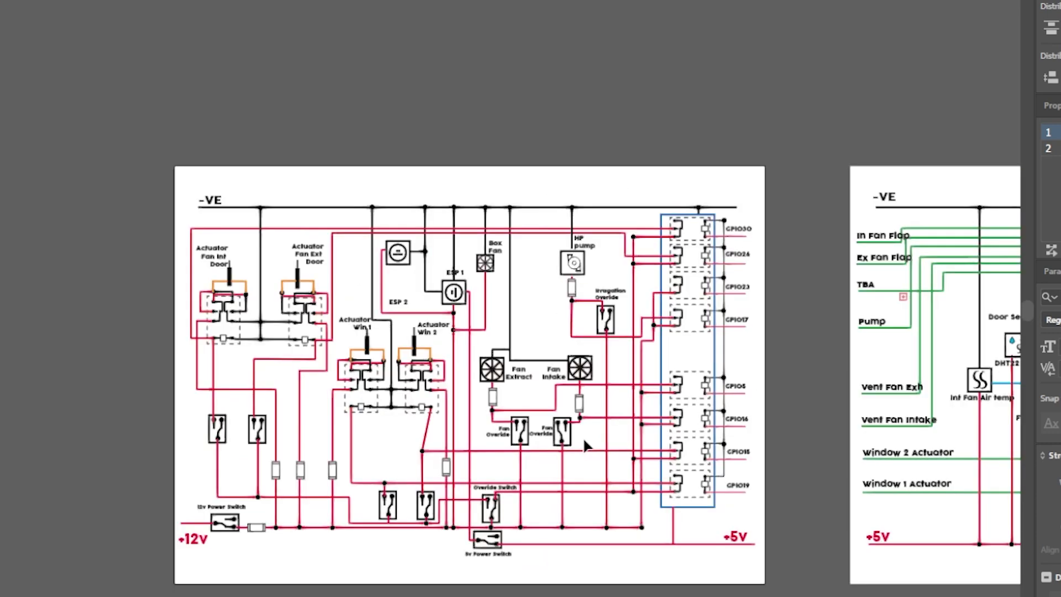
scroll(584, 441, "up", 1, "alt")
scroll(583, 437, "down", 1, "alt")
scroll(597, 387, "down", 1)
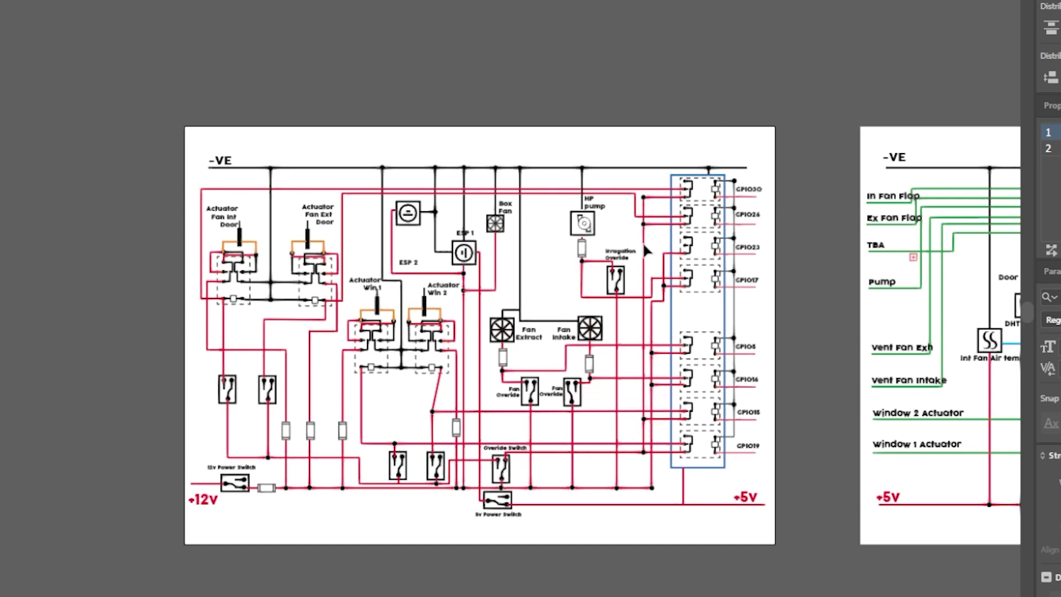
left_click_drag(821, 462, 256, 477)
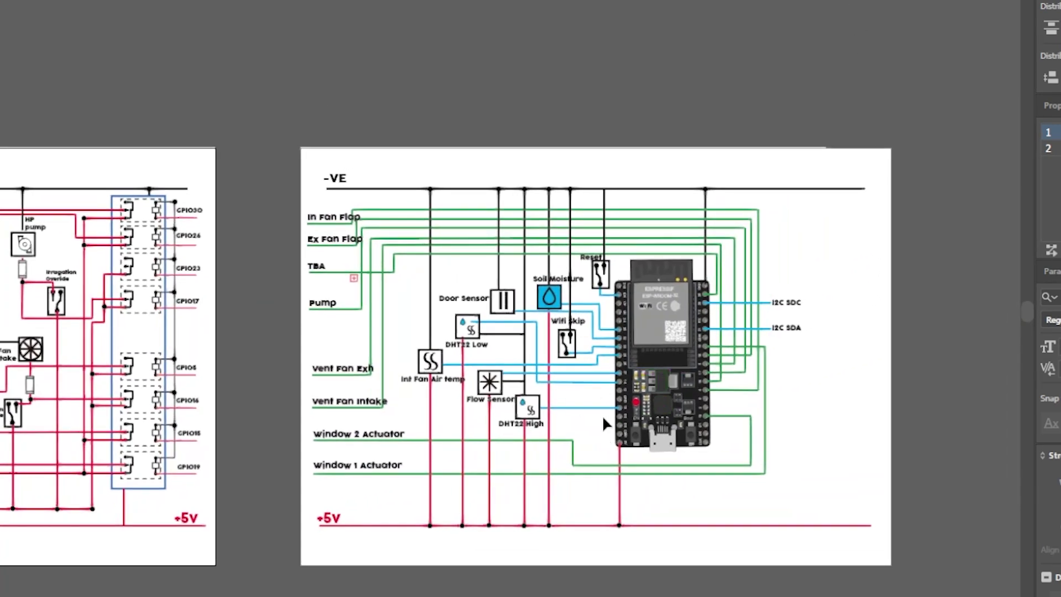
scroll(599, 418, "up", 3, "alt")
scroll(599, 417, "down", 1, "alt")
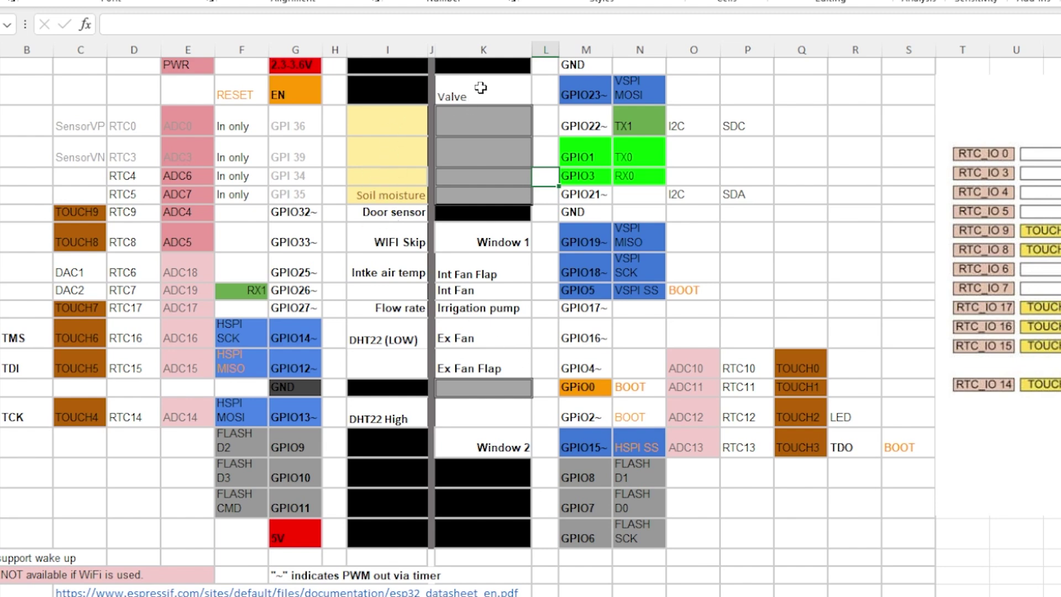
Step: Inspect the column I cells beside GPIO9, GPIO10, GPIO11, the 5V pin and GPIO1
left_click(380, 84)
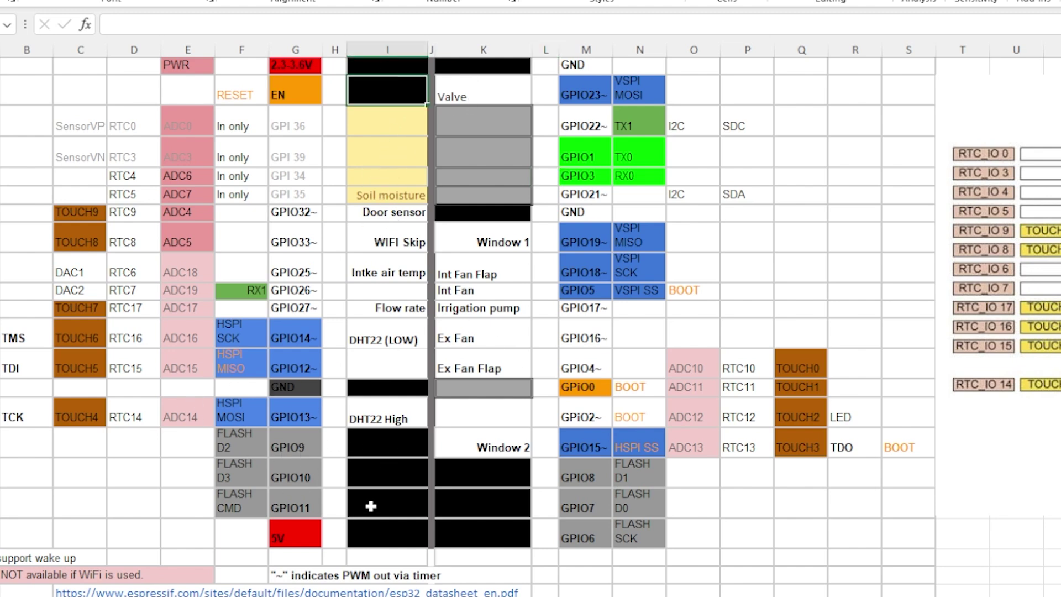
left_click(392, 481)
left_click(379, 510)
left_click(375, 535)
left_click(381, 451)
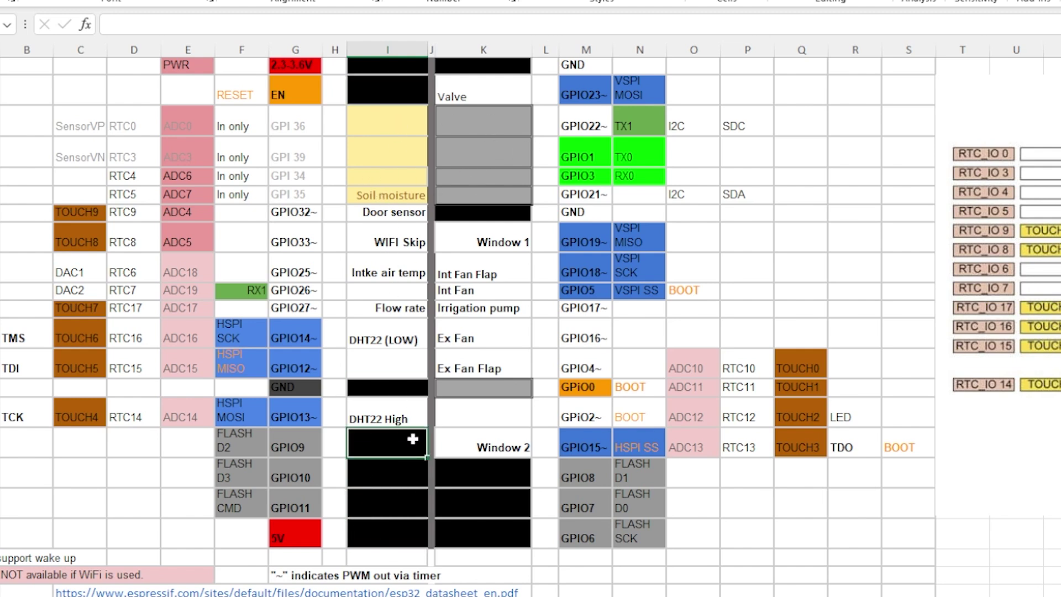
left_click(393, 475)
left_click(504, 150)
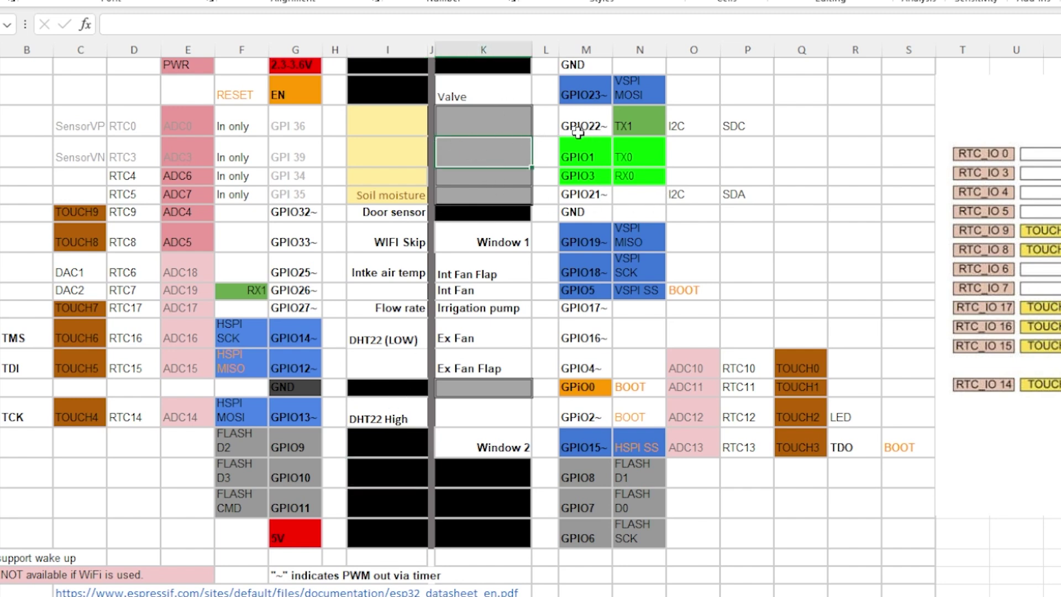
left_click_drag(457, 121, 762, 120)
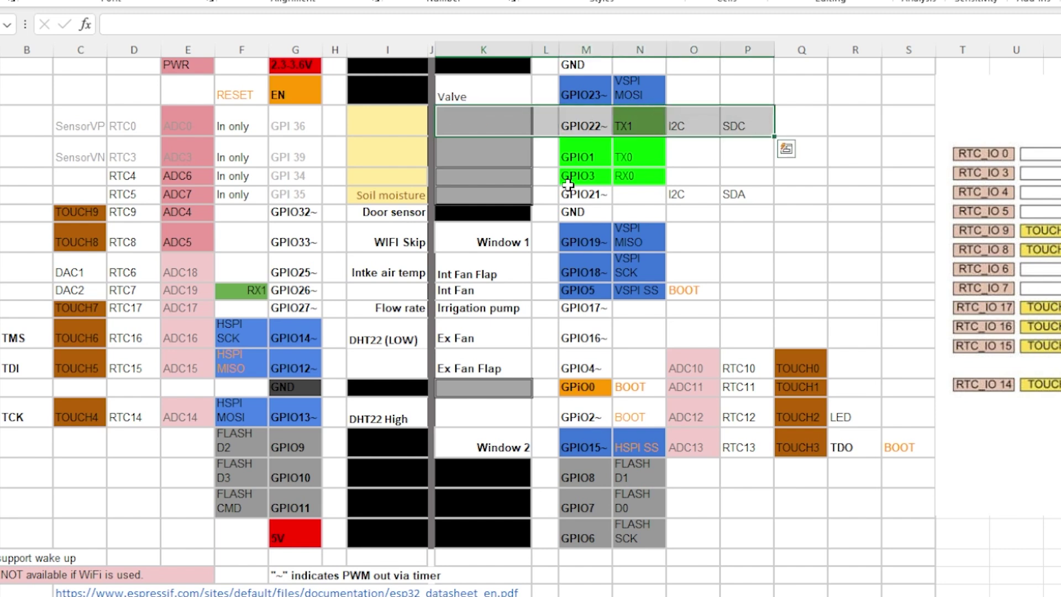
left_click_drag(494, 197, 738, 194)
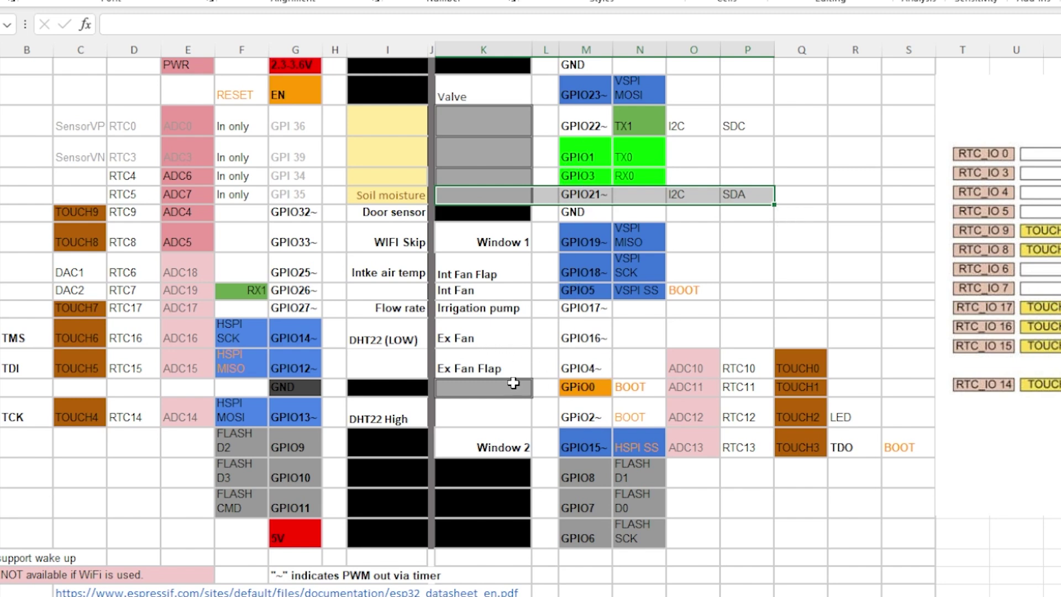
left_click(487, 367)
left_click(481, 90)
left_click(401, 212)
left_click(391, 242)
left_click(387, 273)
left_click(387, 290)
left_click(371, 340)
left_click(374, 364)
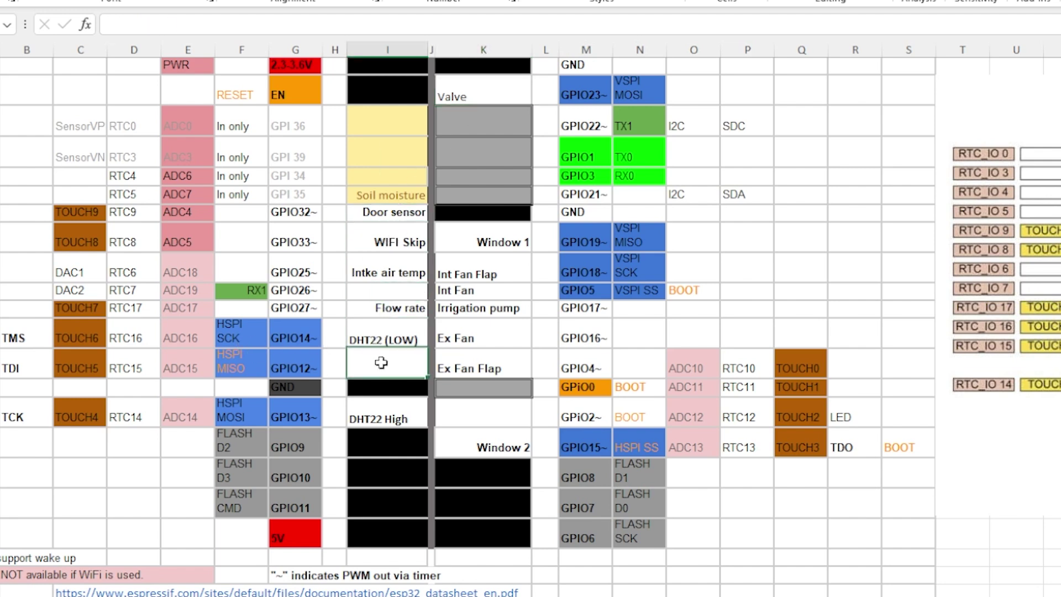
left_click(379, 419)
left_click(484, 444)
left_click(474, 367)
left_click(474, 338)
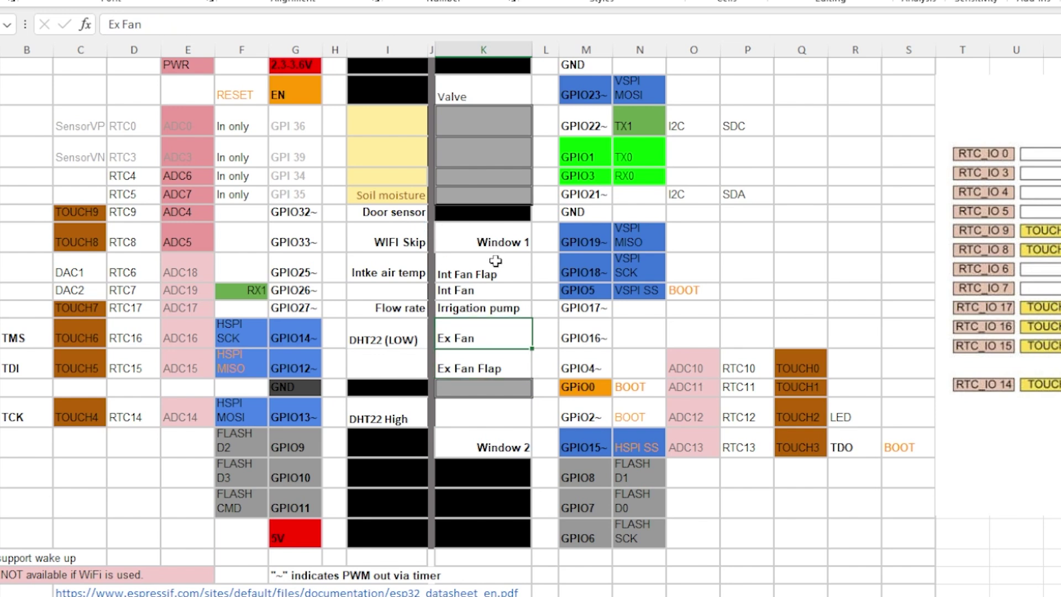
left_click(483, 291)
left_click(481, 272)
left_click(482, 246)
left_click_drag(378, 117, 379, 199)
left_click(380, 195)
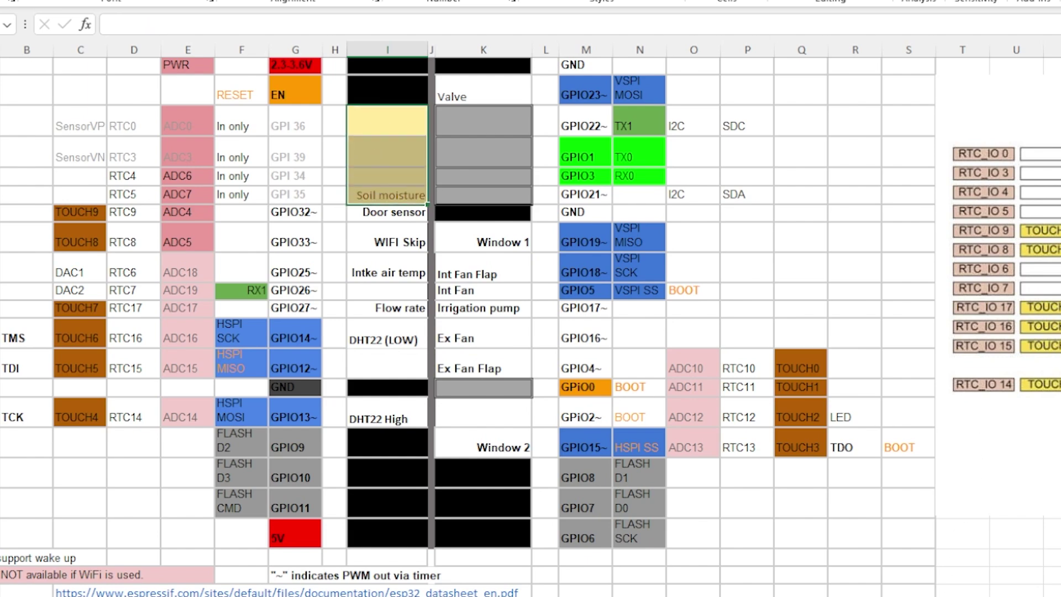
Step: View the ESP32 pinout image to the right, then return to the Illustrator wiring diagram
scroll(530, 319, "right", 5)
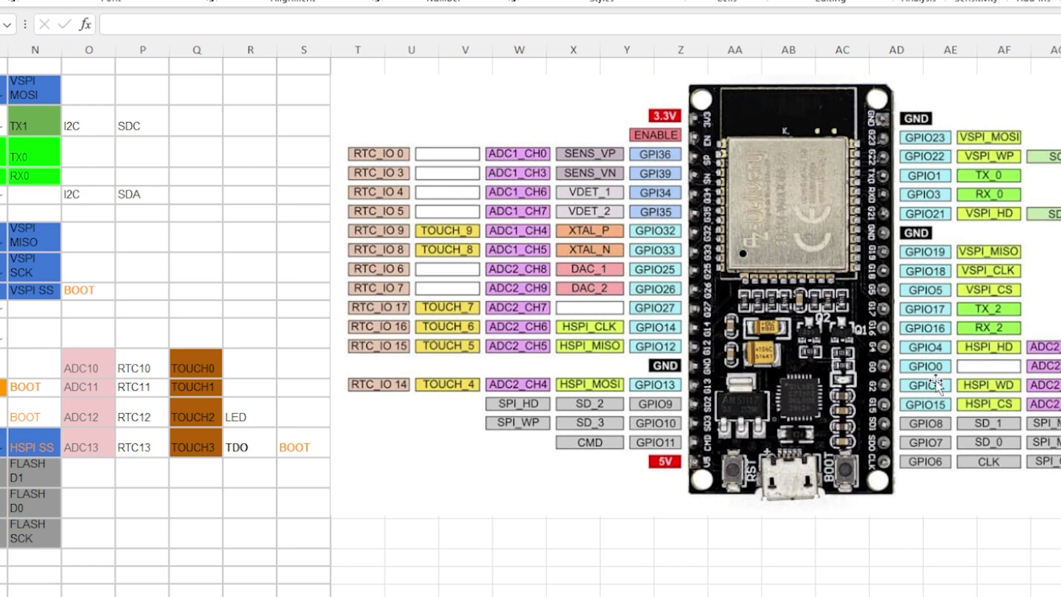
scroll(531, 310, "left", 4)
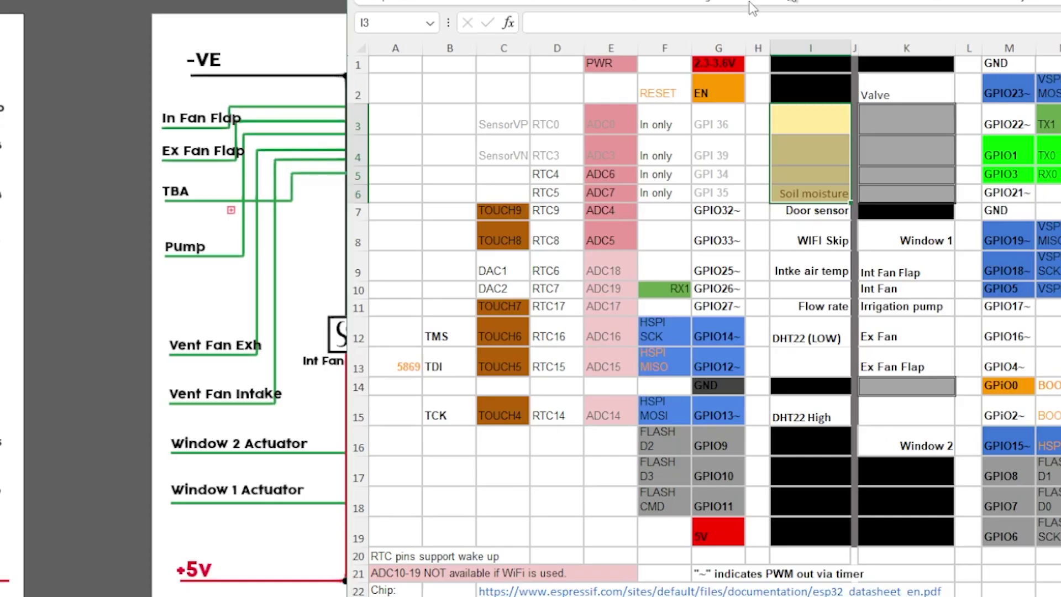
left_click_drag(748, 4, 0, 5)
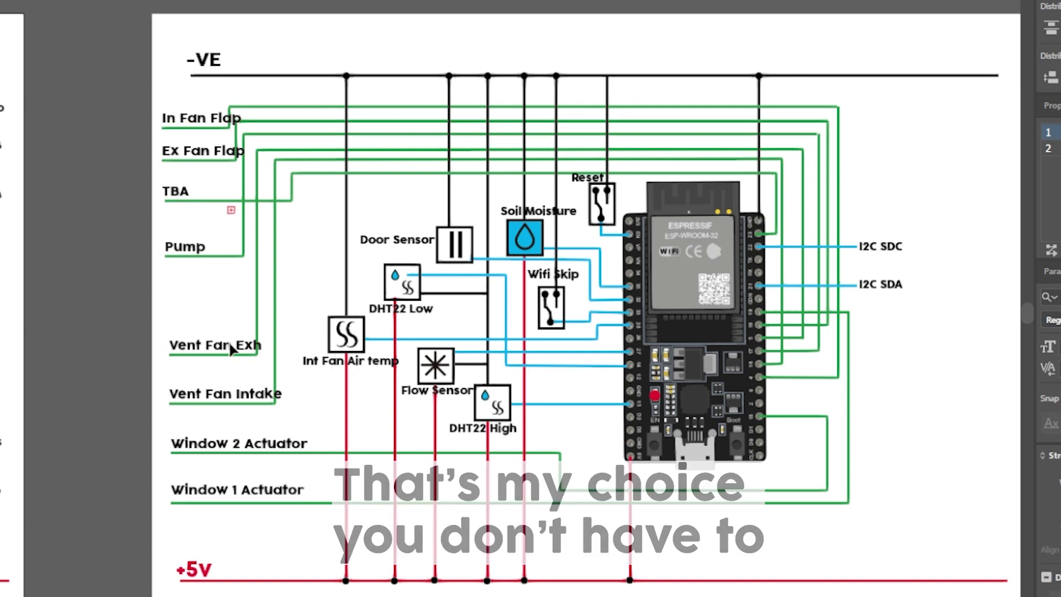
Step: Pan to the relay-module artboard and then centre the ESP32 sensor diagram
left_click_drag(315, 540, 504, 536)
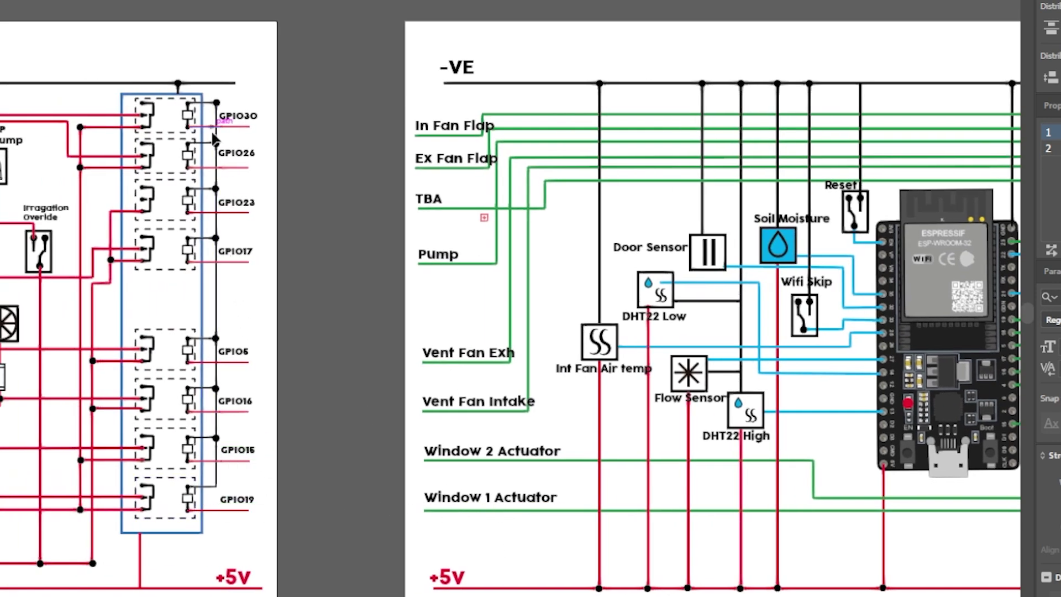
left_click_drag(571, 542, 264, 519)
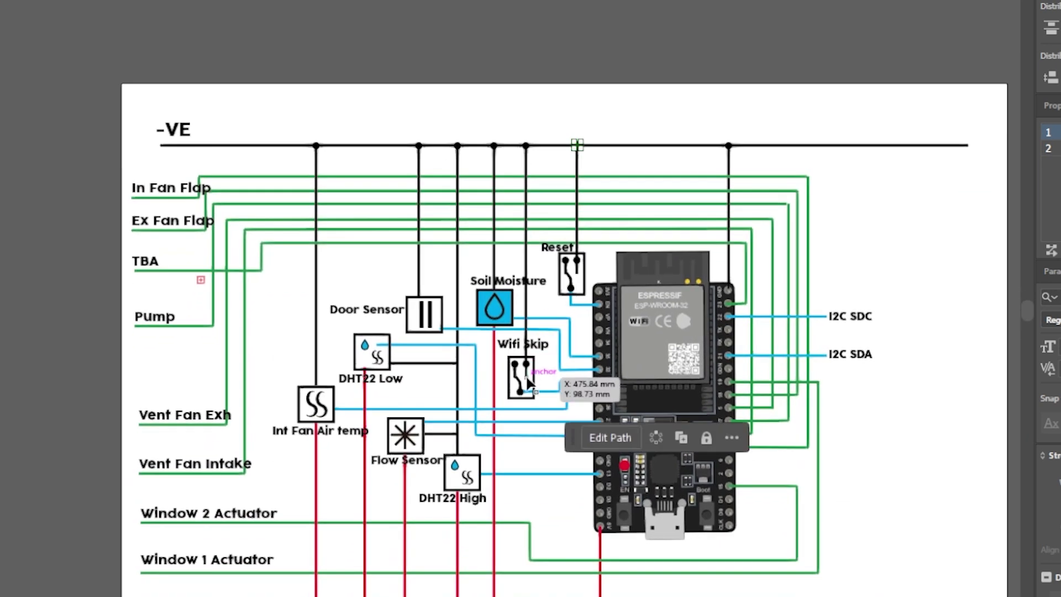
Step: Try rerouting the Wifi Skip wire to its own ESP32 pin, then undo the change
mouse_move(528, 383)
left_mouse_down()
mouse_move(542, 380)
mouse_move(547, 396)
mouse_move(534, 399)
left_mouse_up()
scroll(535, 399, "up", 3, "alt")
scroll(534, 399, "down", 3, "alt")
key("ctrl+z")
left_click(553, 312)
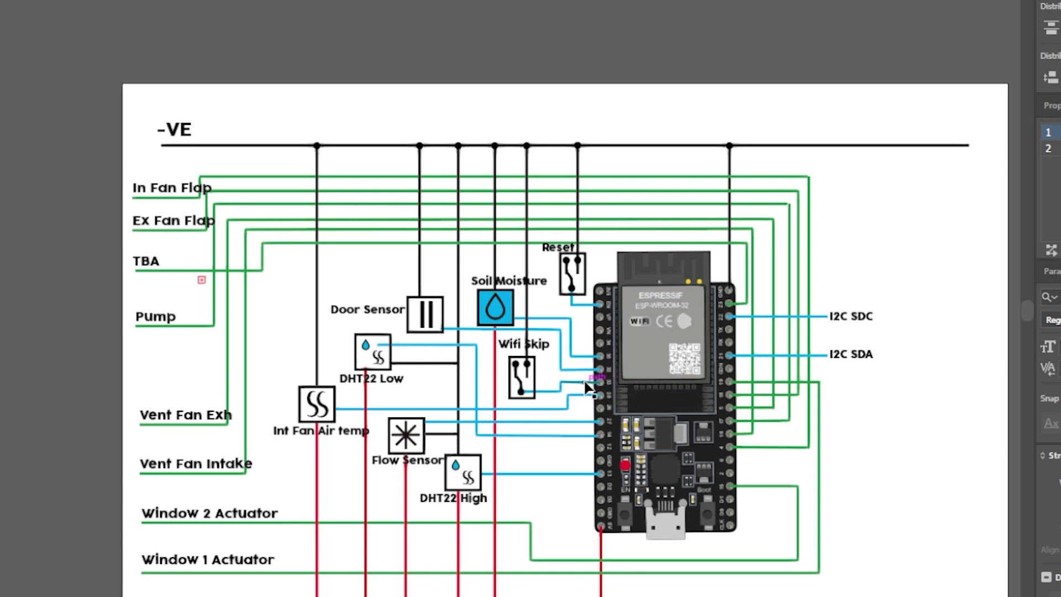
Step: Move the Int Fan Air temp wire end onto its ESP32 pin and wire Wifi Skip to the pins
mouse_move(587, 387)
left_mouse_down()
mouse_move(569, 415)
mouse_move(600, 395)
left_mouse_up()
left_click(527, 380)
Step: Scroll past the +5V rail and zoom out so the relay and ESP32 artboards both show
scroll(522, 539, "down", 2)
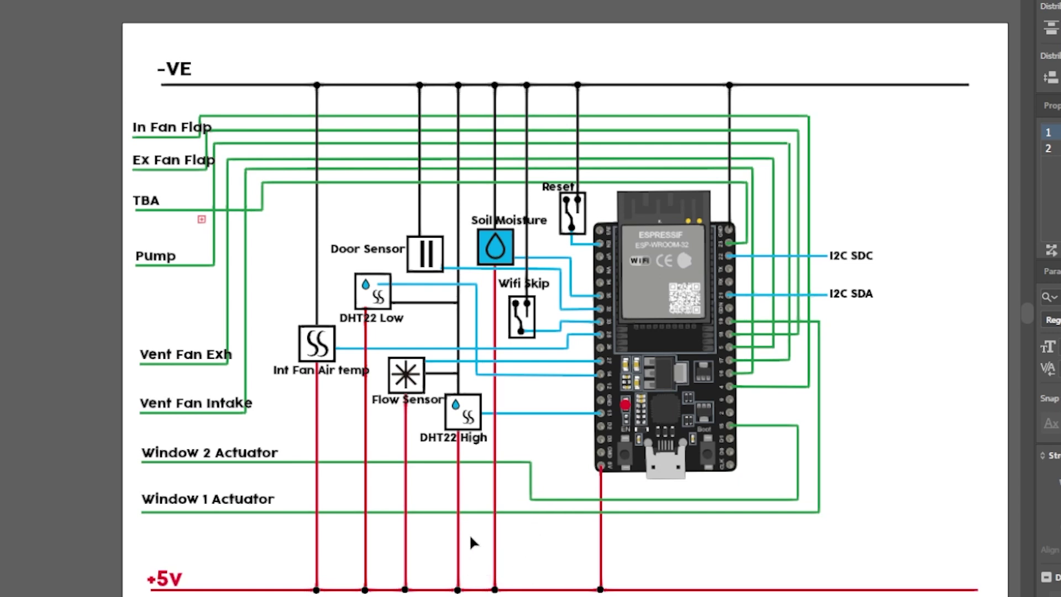
scroll(473, 529, "down", 3, "alt")
left_click_drag(350, 522, 620, 423)
left_click_drag(691, 416, 677, 434)
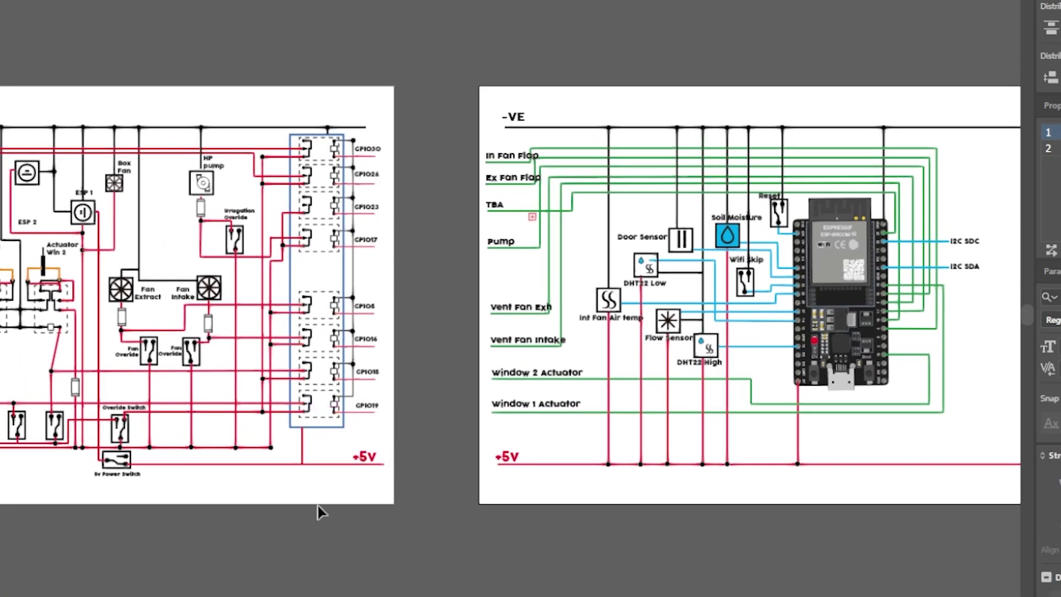
left_click_drag(303, 509, 481, 517)
left_click_drag(488, 558, 555, 564)
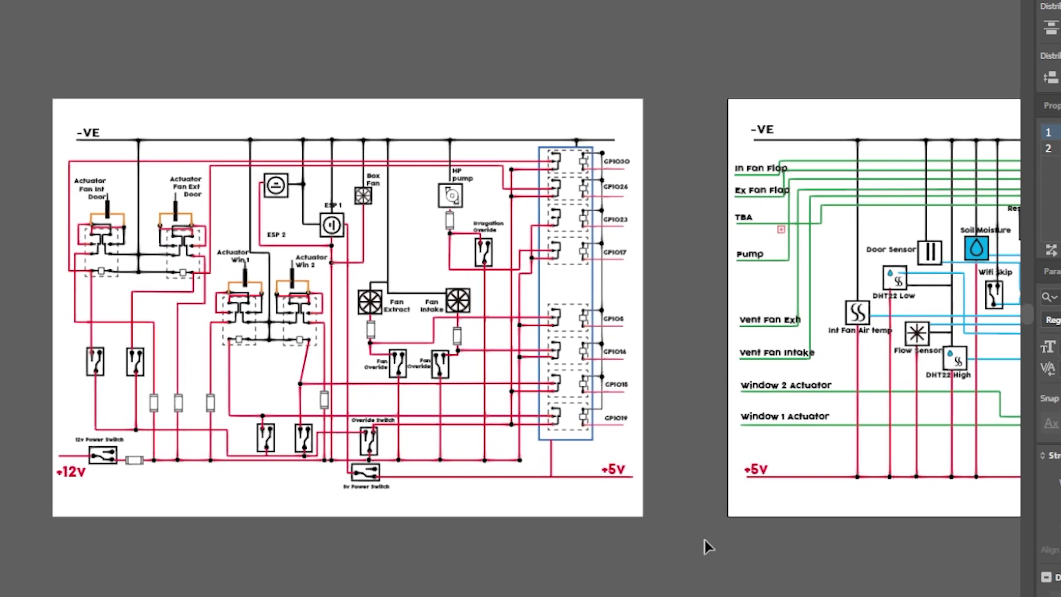
left_click_drag(705, 548, 659, 539)
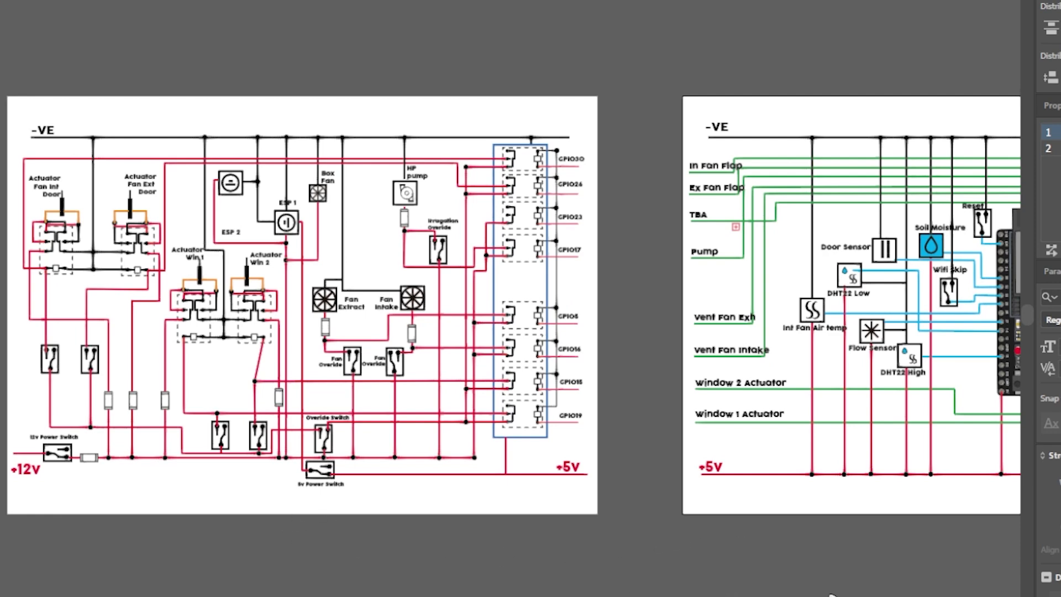
left_click_drag(832, 594, 628, 588)
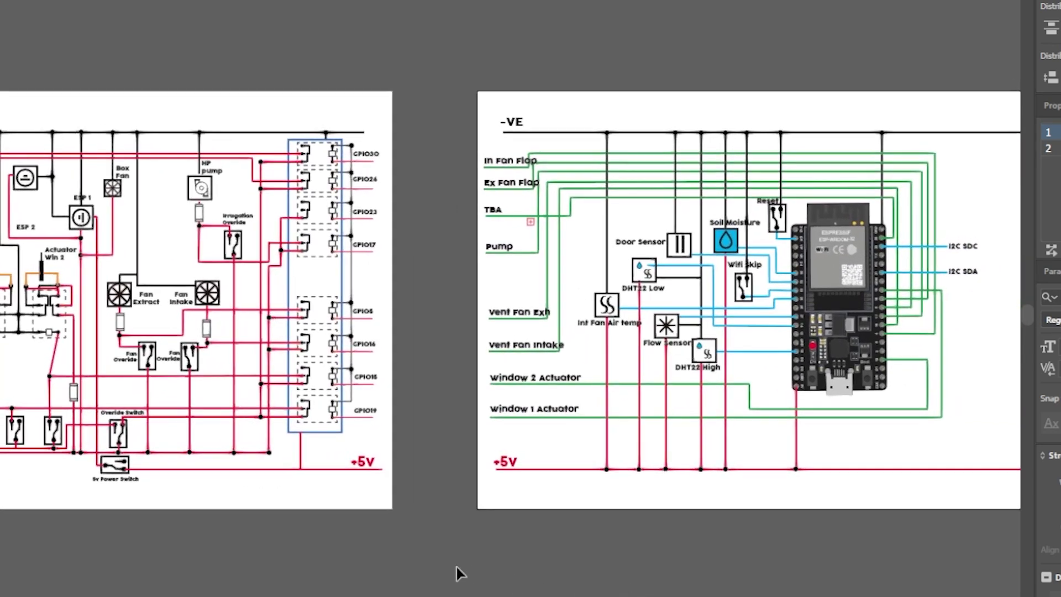
left_click_drag(421, 571, 698, 563)
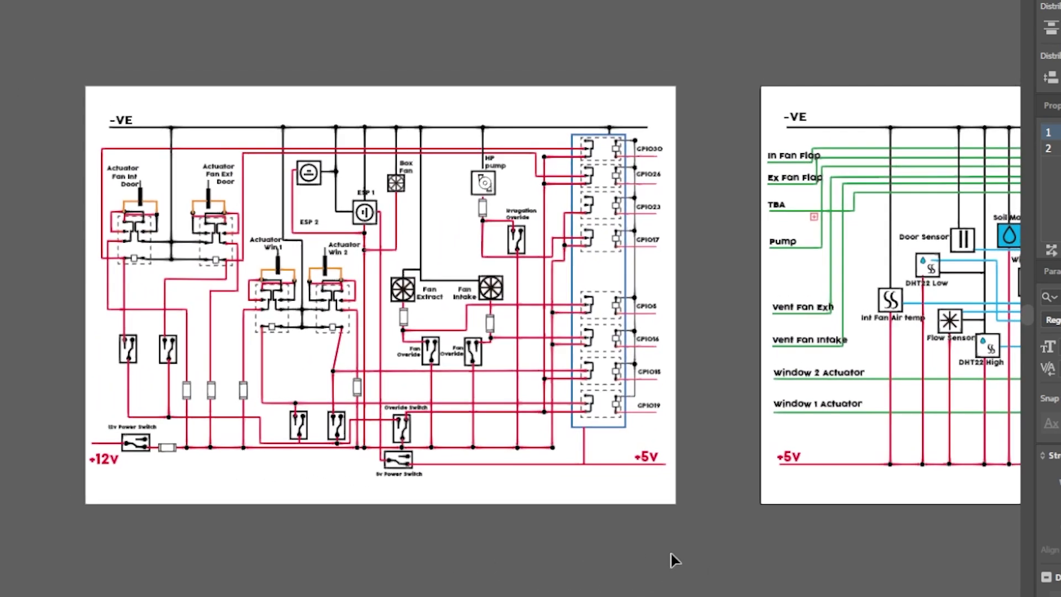